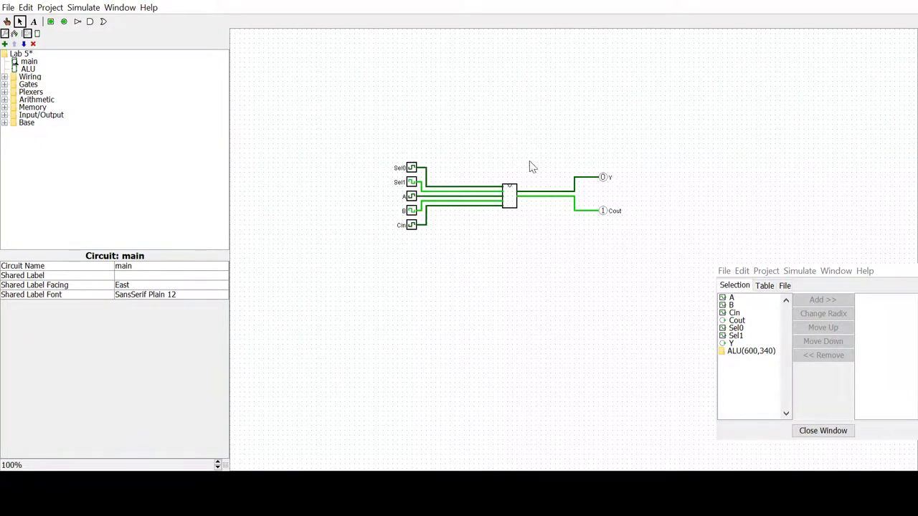
# Open the ALU subcircuit to show its gates and its Sel0, Sel1, A, B and Cin inputs
pyautogui.doubleClick(28, 69)
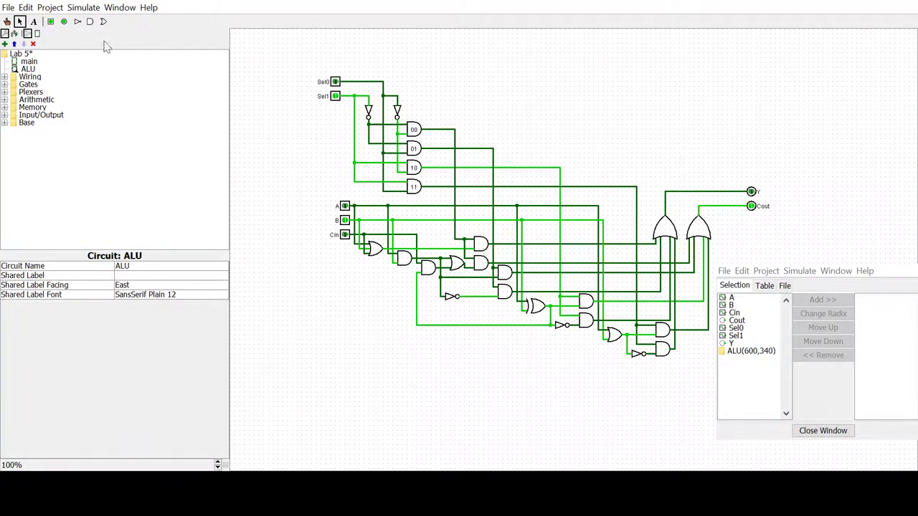
# Switch the canvas back to the main circuit from the project explorer
pyautogui.doubleClick(30, 54)
pyautogui.doubleClick(26, 59)
pyautogui.doubleClick(29, 62)
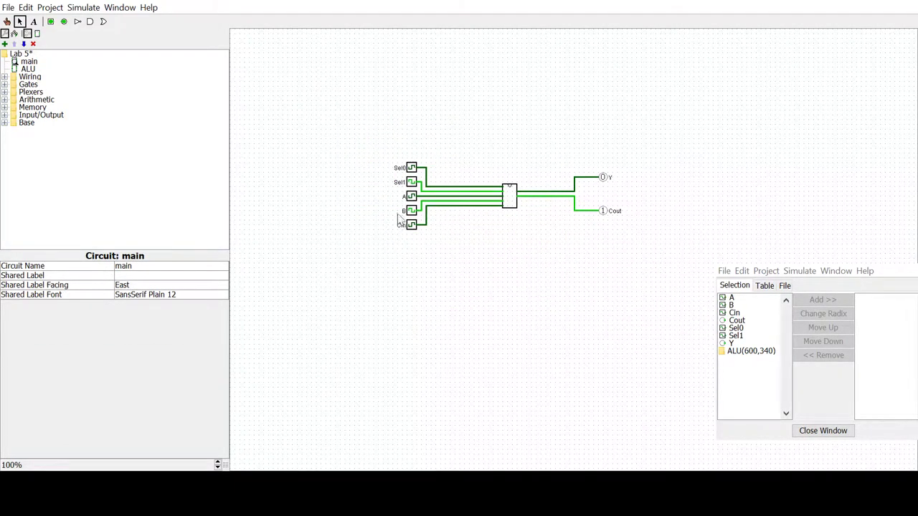
# Check the tick durations of the Sel0, Sel1 and A clocks and the available tick frequencies
pyautogui.click(412, 170)
pyautogui.click(411, 182)
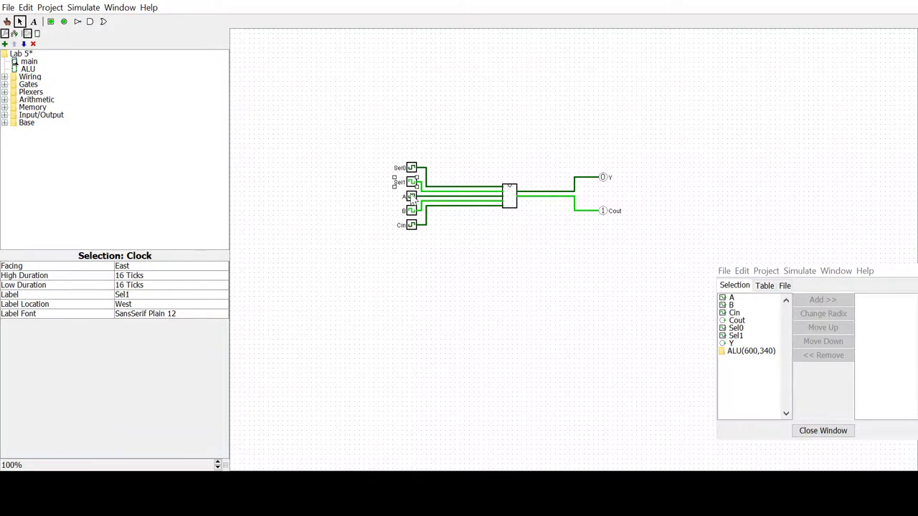
pyautogui.click(411, 196)
pyautogui.click(427, 258)
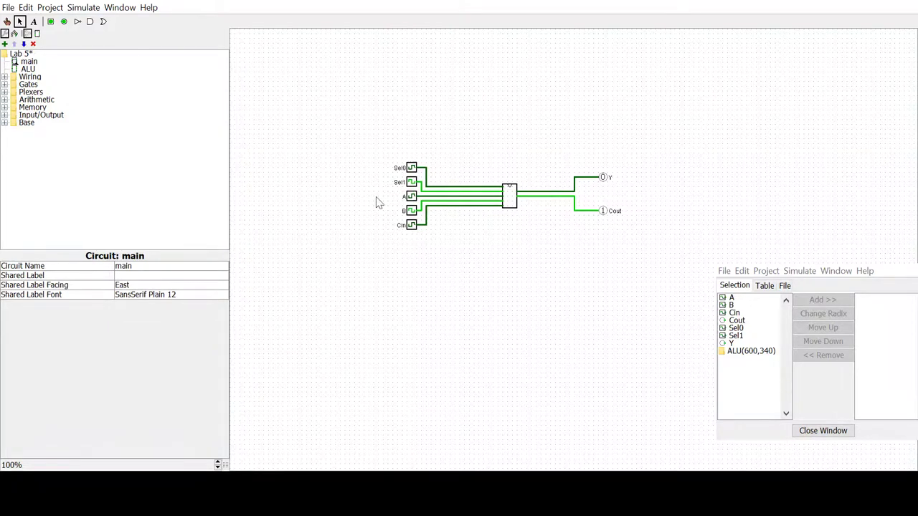
pyautogui.click(83, 12)
pyautogui.click(119, 135)
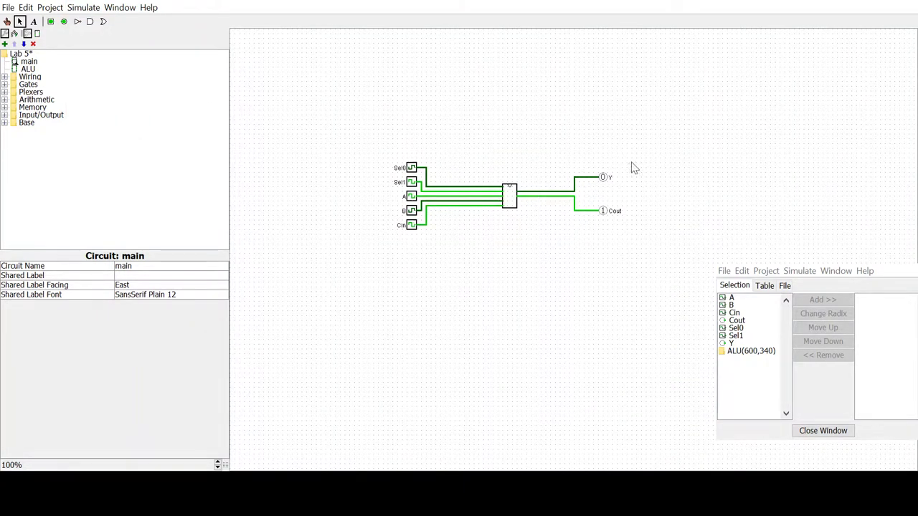
# Open the ALU subcircuit and disable Ticks Enabled, freezing it at Sel0=1, Sel1=0
pyautogui.doubleClick(30, 70)
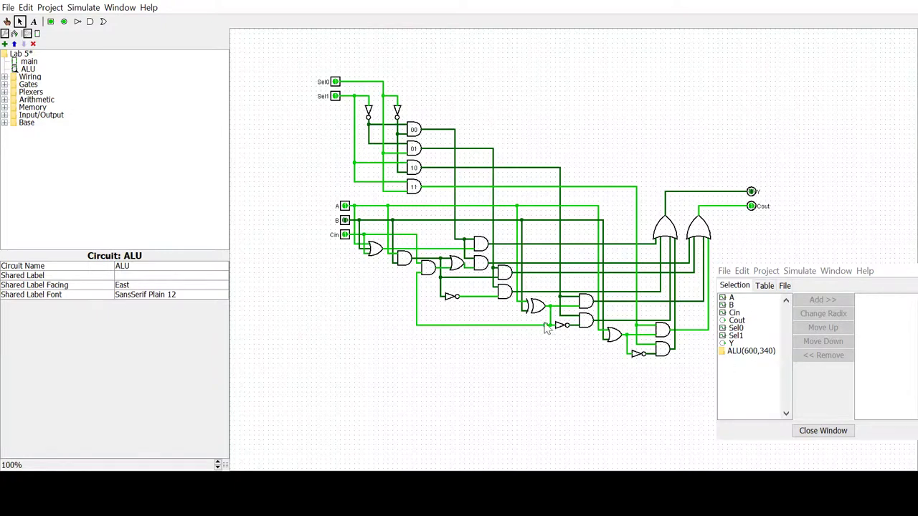
pyautogui.click(86, 8)
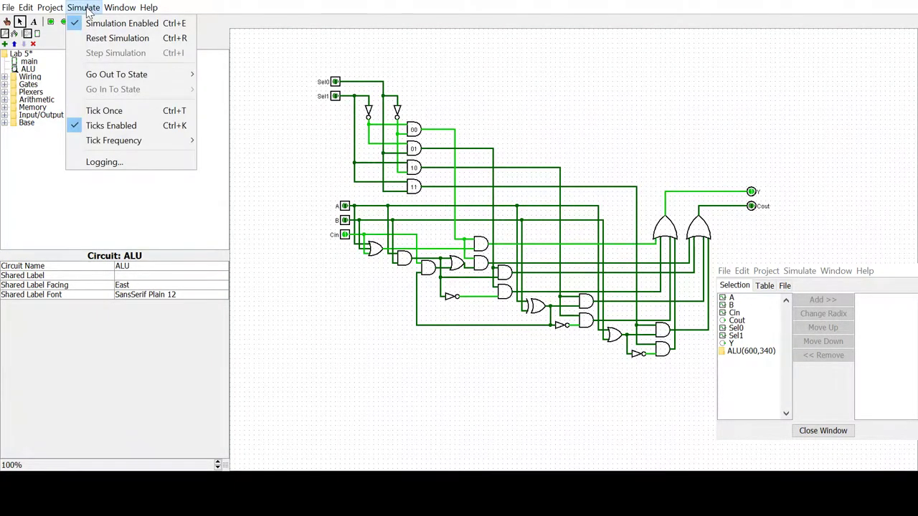
pyautogui.click(119, 172)
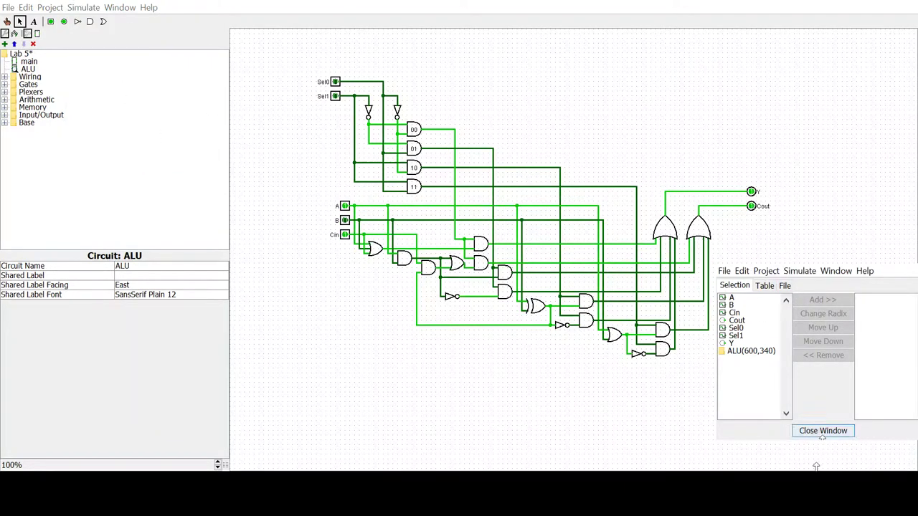
pyautogui.click(90, 9)
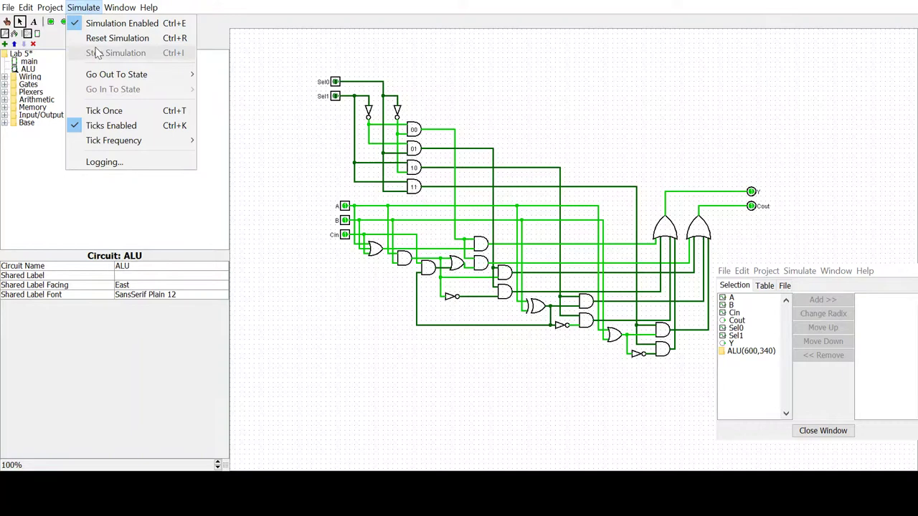
pyautogui.click(115, 126)
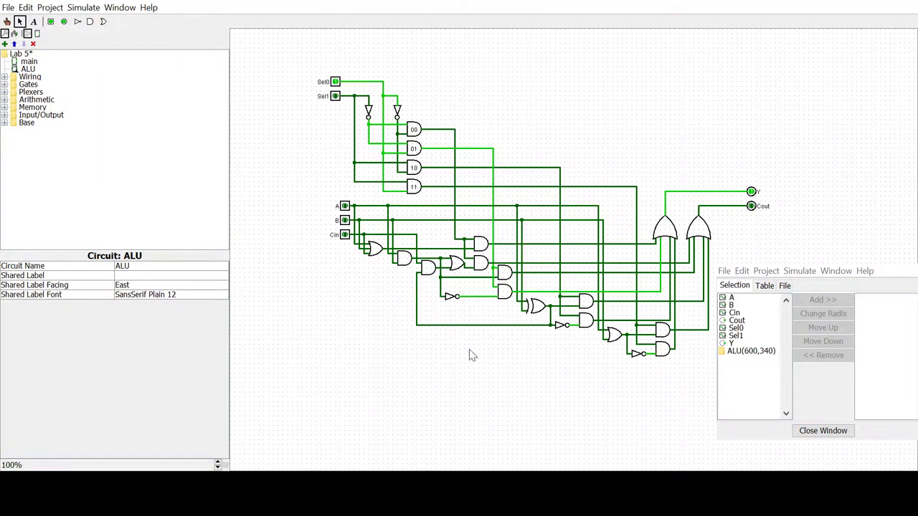
pyautogui.click(83, 7)
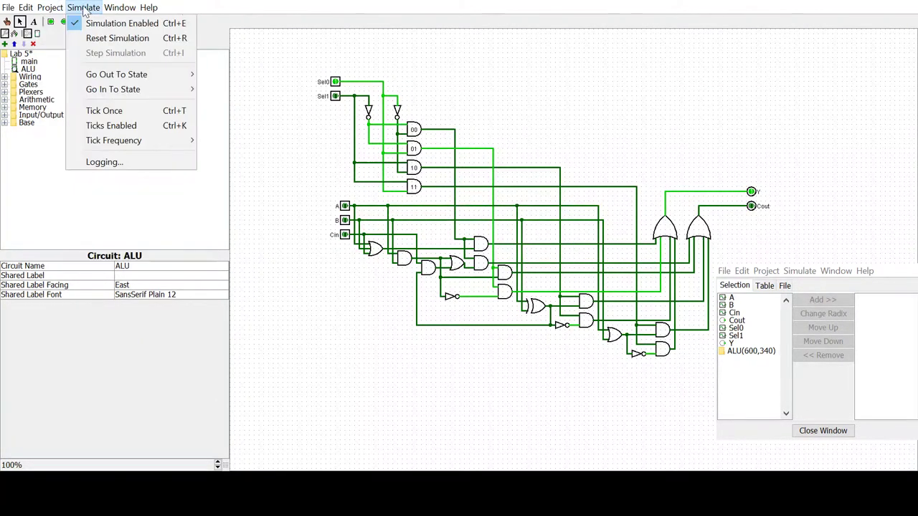
pyautogui.click(117, 168)
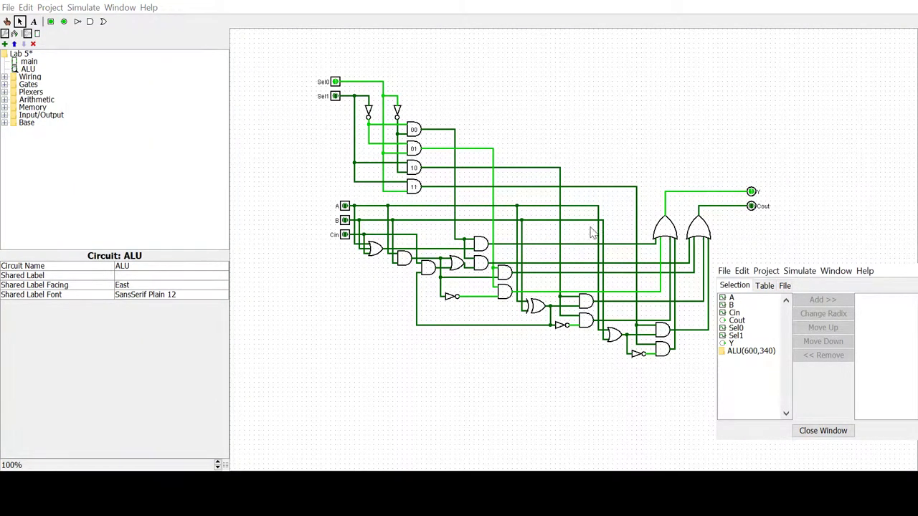
# Add Sel1, Sel0 and A to the logged values
pyautogui.click(731, 296)
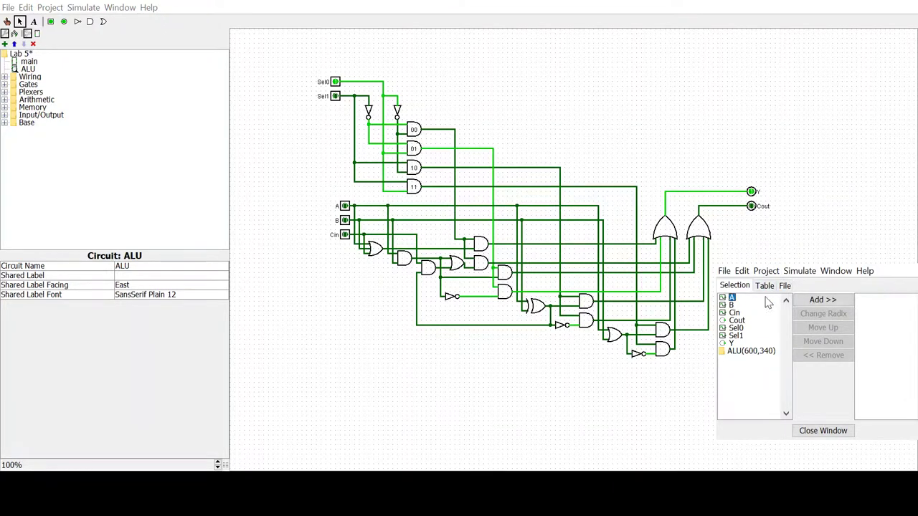
pyautogui.click(736, 335)
pyautogui.click(809, 301)
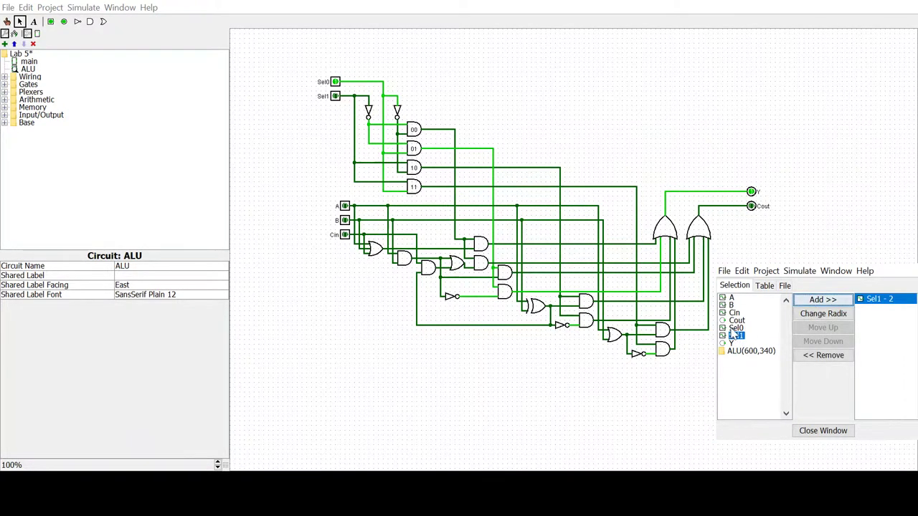
pyautogui.click(735, 328)
pyautogui.click(815, 301)
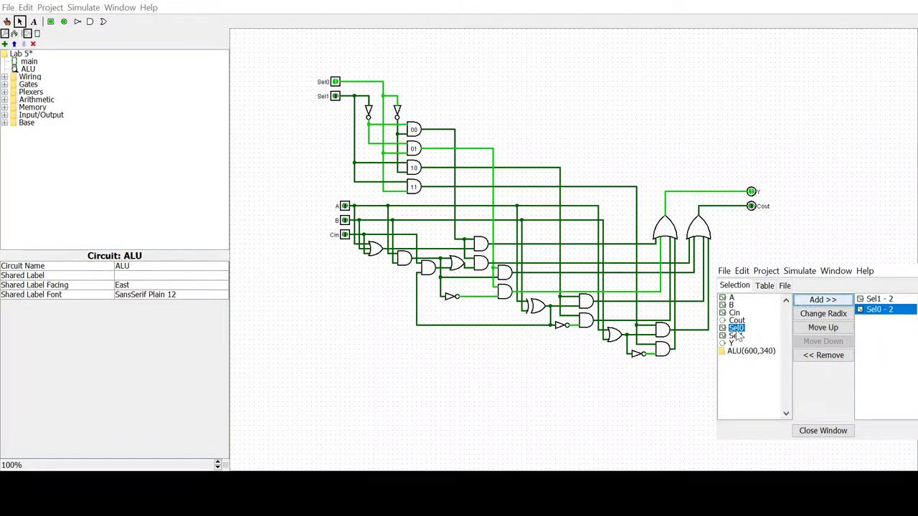
pyautogui.click(731, 297)
pyautogui.click(797, 301)
# Add B, Cin, Y and Cout to the logged values
pyautogui.click(731, 305)
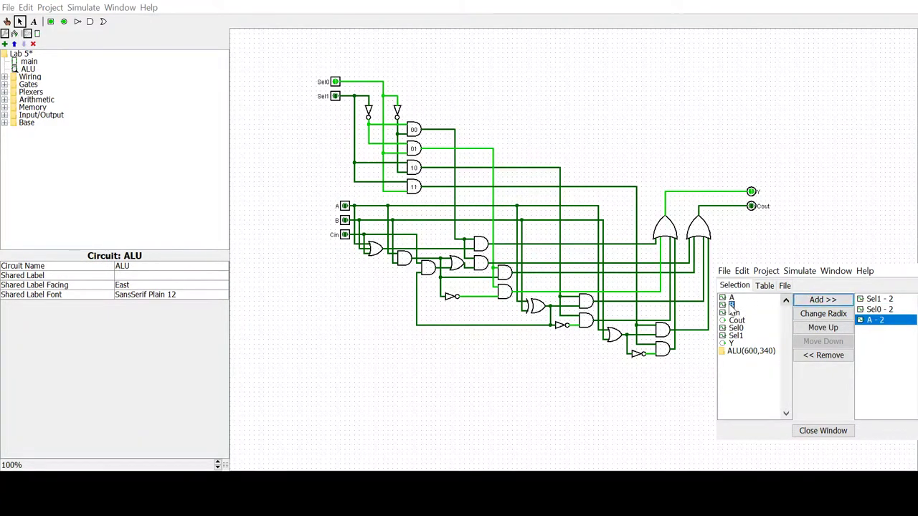
pyautogui.click(808, 300)
pyautogui.click(734, 313)
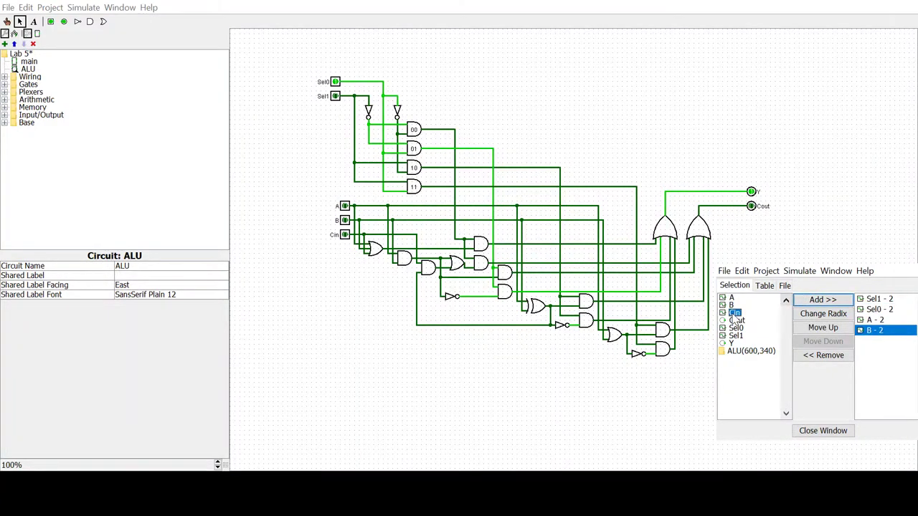
pyautogui.click(822, 300)
pyautogui.click(731, 343)
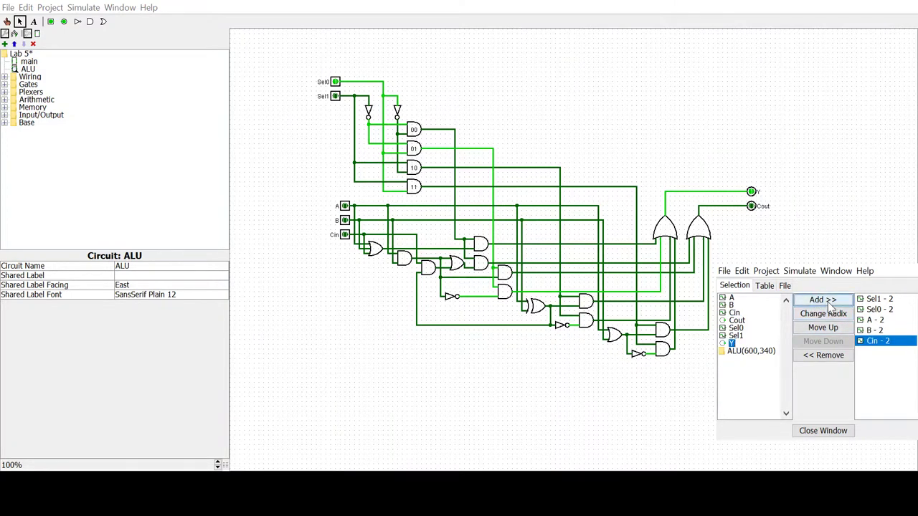
pyautogui.click(821, 300)
pyautogui.click(737, 319)
pyautogui.click(816, 301)
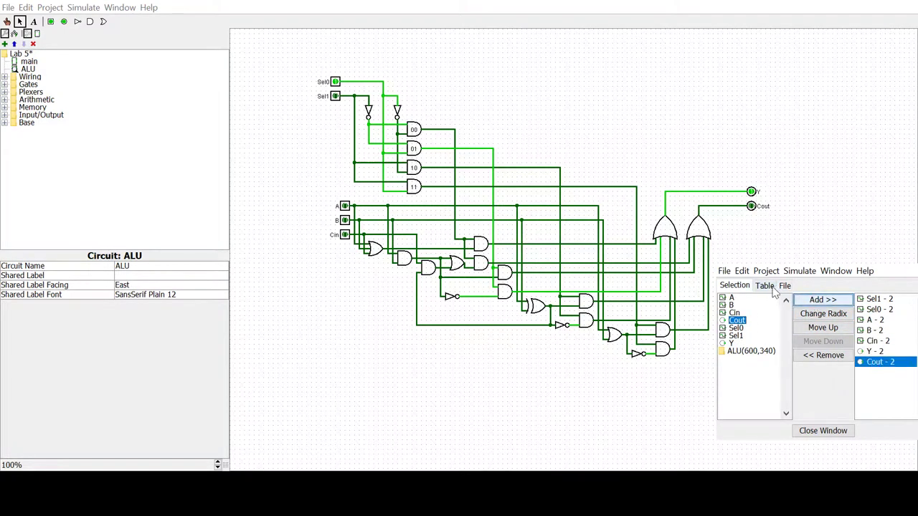
# Show the log as a table and enable clock ticks so rows start recording
pyautogui.click(765, 286)
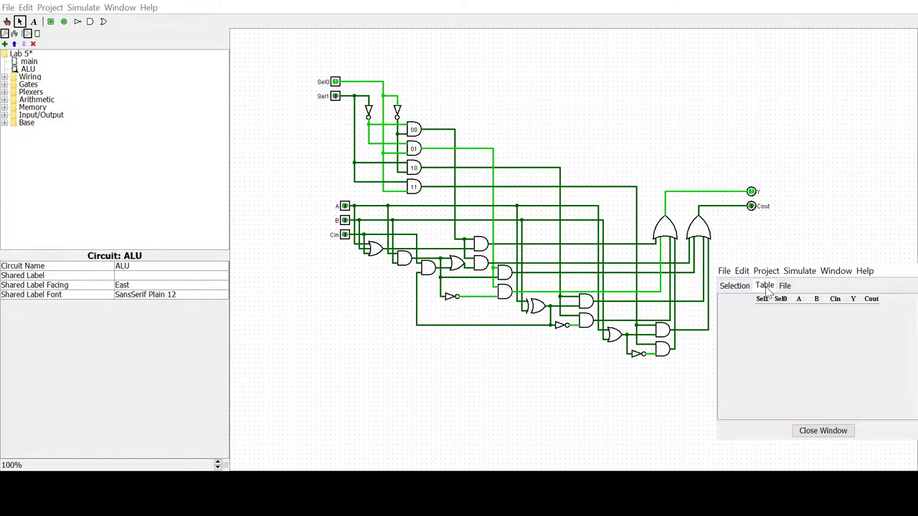
pyautogui.click(81, 7)
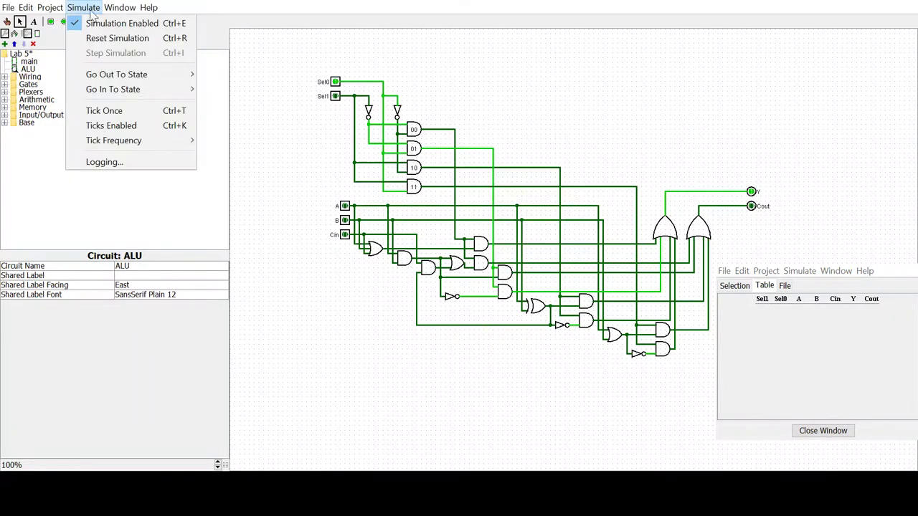
pyautogui.click(127, 129)
pyautogui.click(83, 7)
pyautogui.click(104, 162)
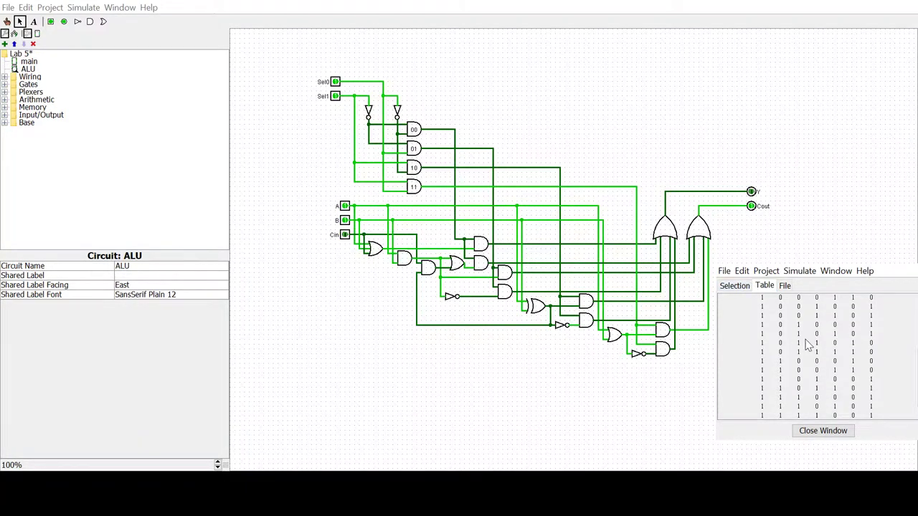
# Pause ticking, then resume it so the table keeps cycling through all combinations
pyautogui.click(97, 10)
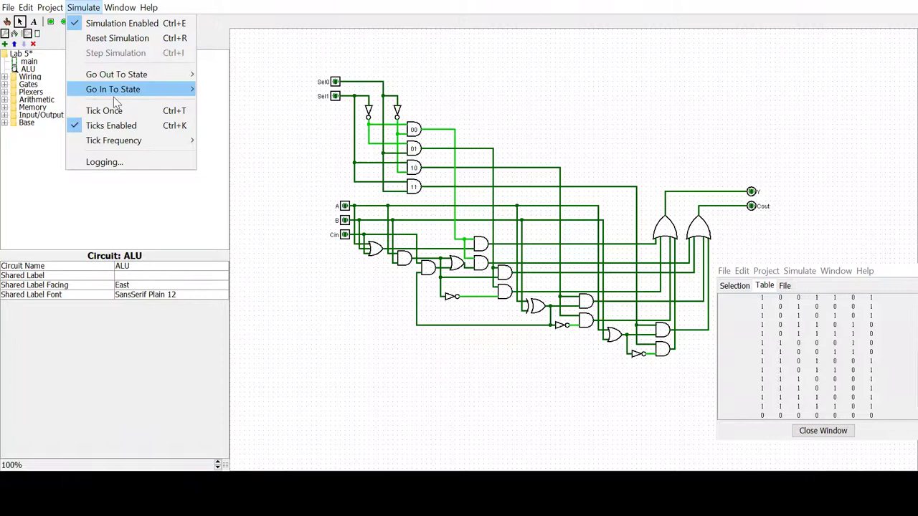
pyautogui.click(106, 128)
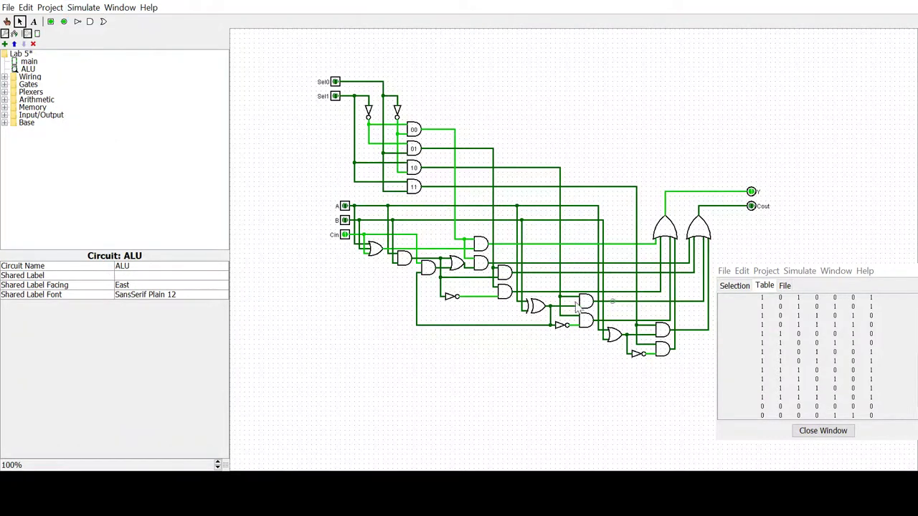
pyautogui.click(84, 9)
pyautogui.click(106, 129)
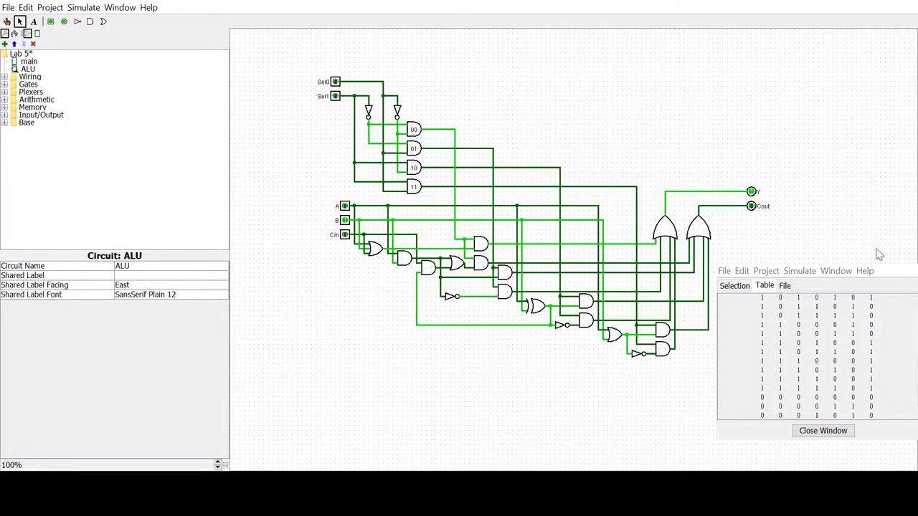